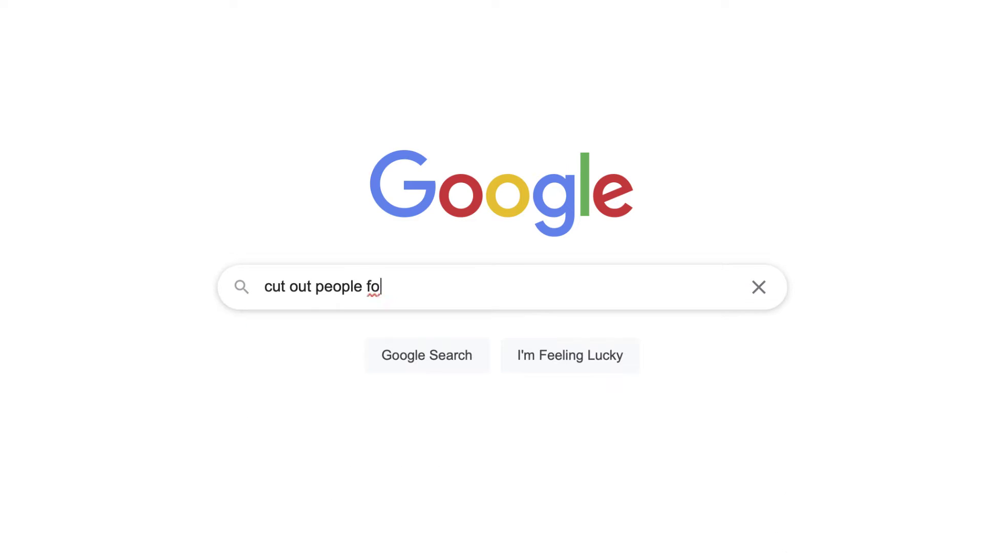
Search Google for 'cut out people for presentation' and browse the image results
type("r presentation")
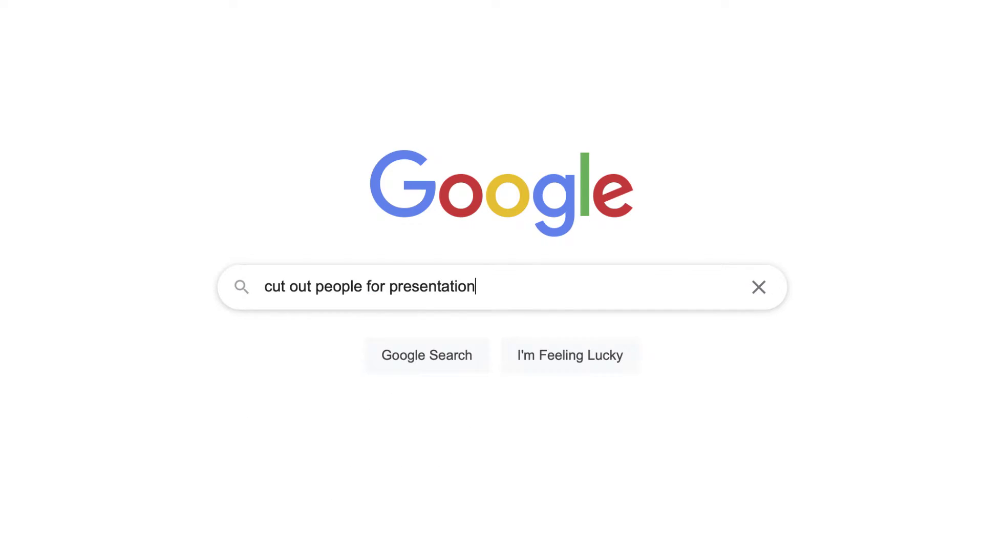
key("Return")
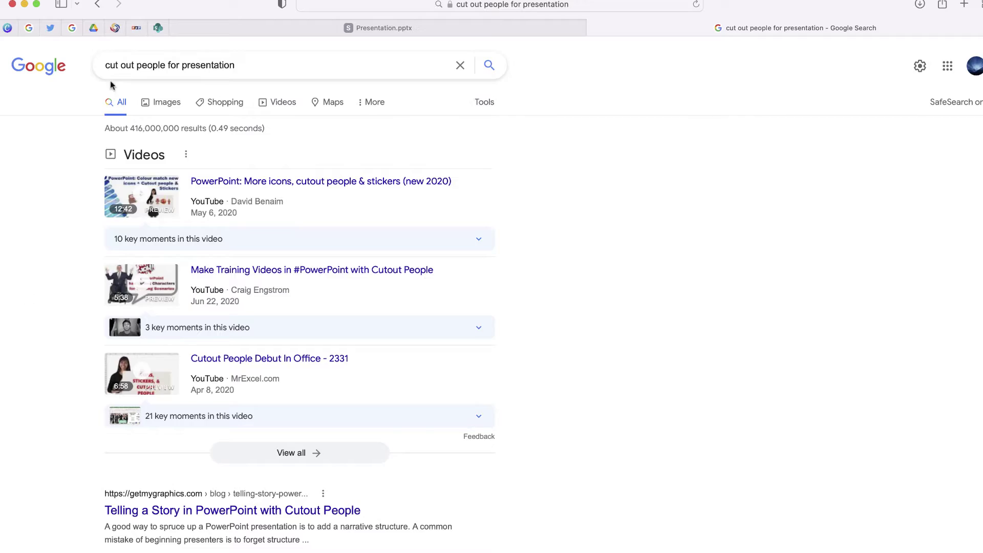
left_click(161, 104)
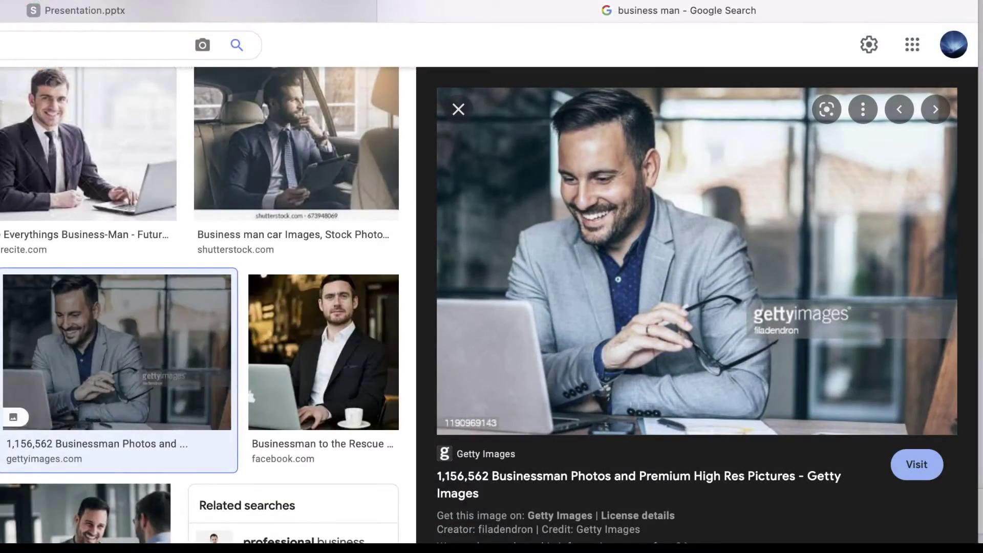
scroll(199, 307, "down", 5)
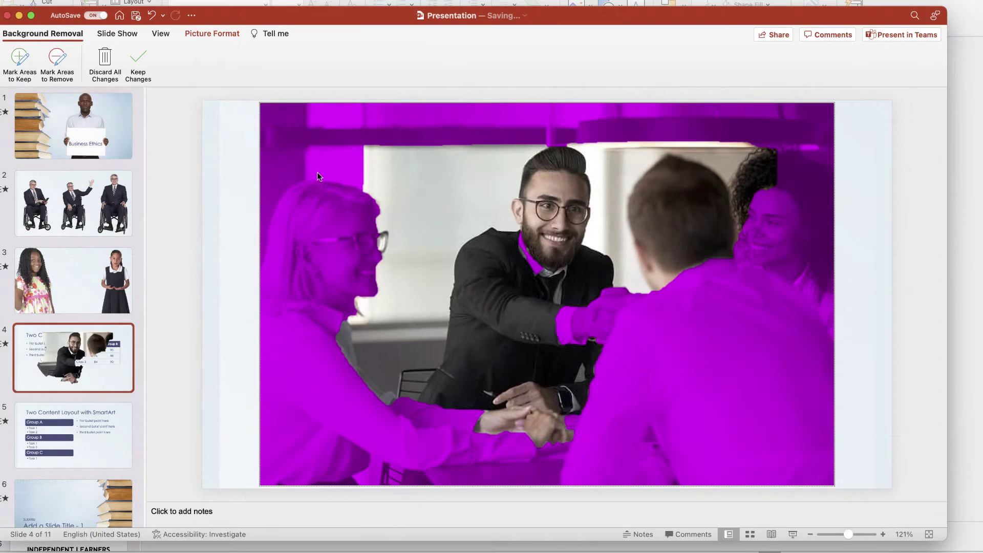
Keep the background removal, then move the smiling man's cutout left and lower on slide 4
left_click(138, 62)
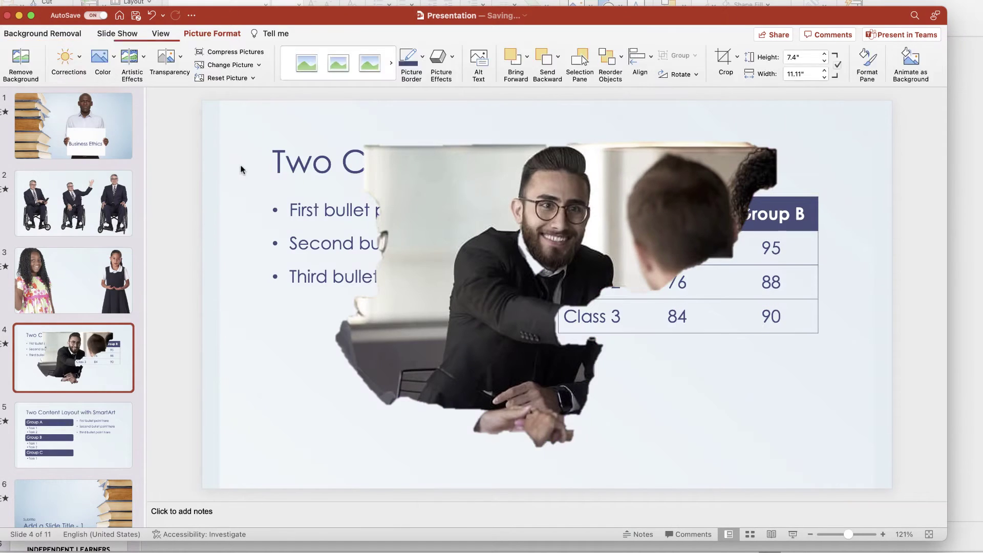
left_click(742, 410)
left_click_drag(590, 250, 500, 306)
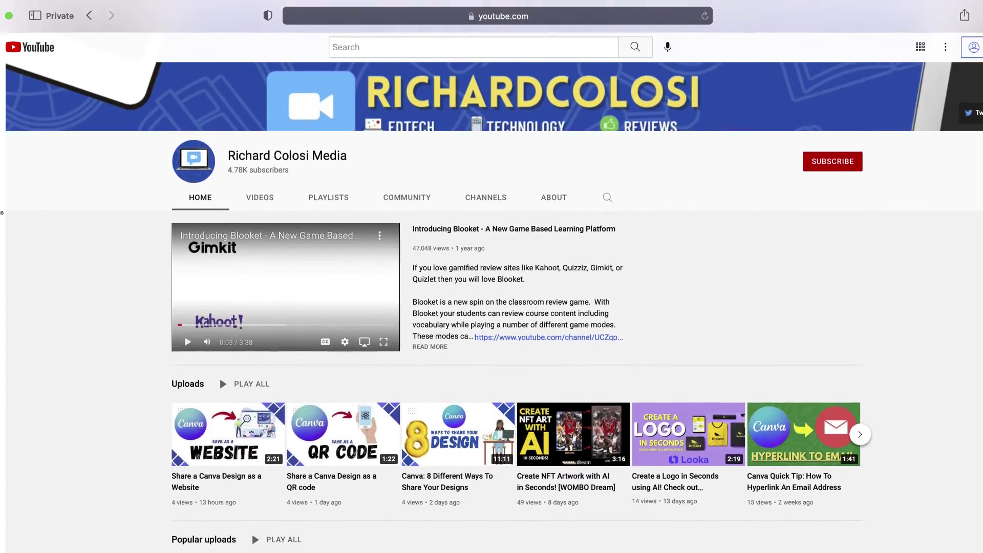
scroll(492, 302, "down", 3)
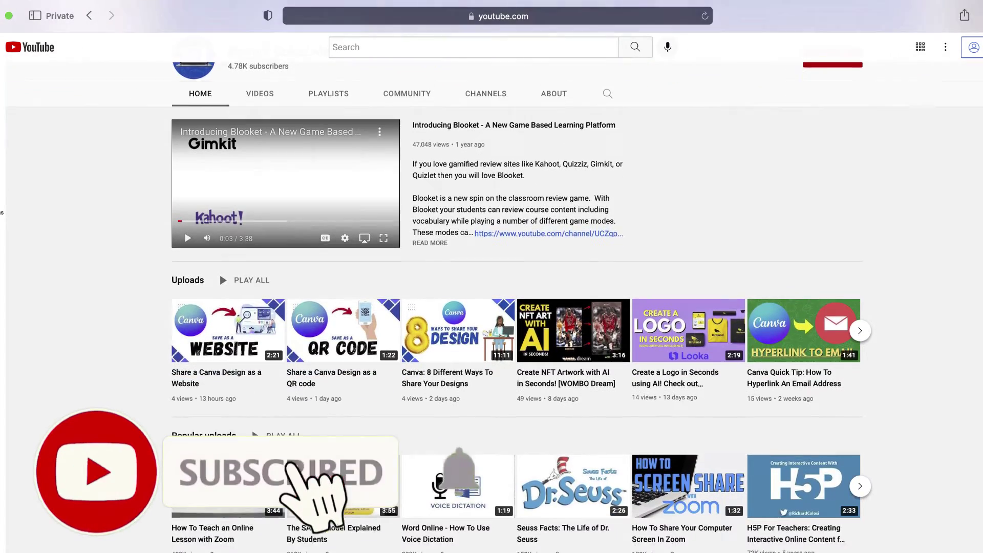
scroll(491, 302, "down", 3)
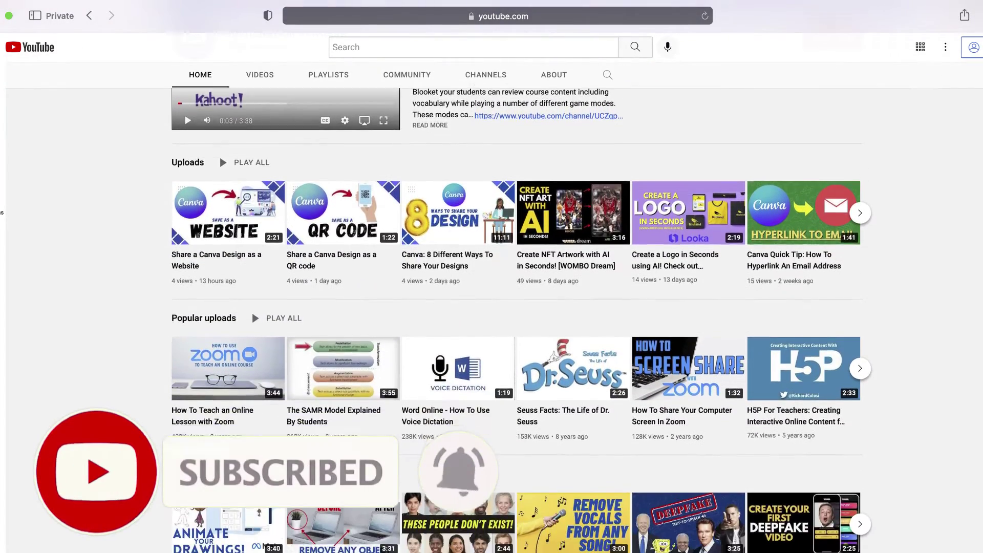
scroll(491, 302, "down", 3)
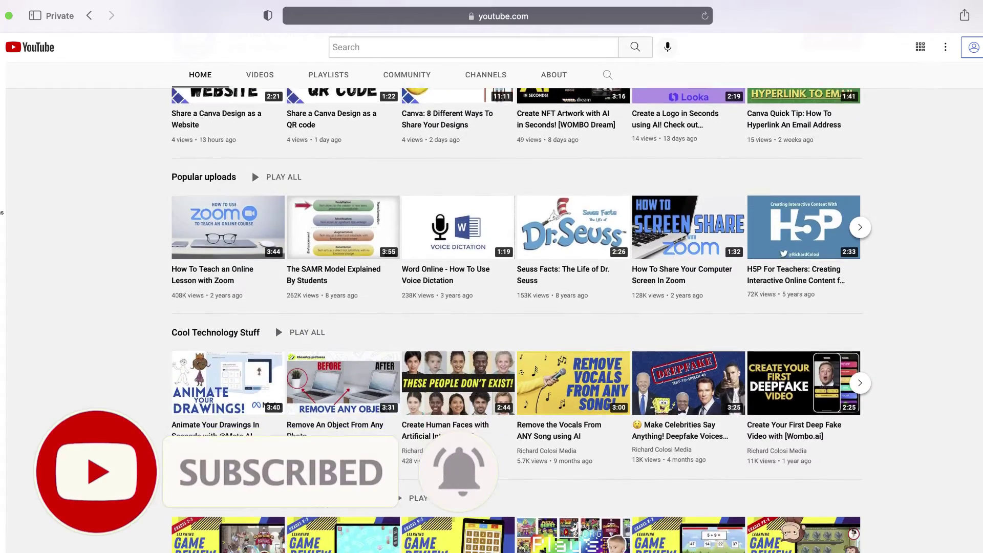
scroll(491, 302, "down", 3)
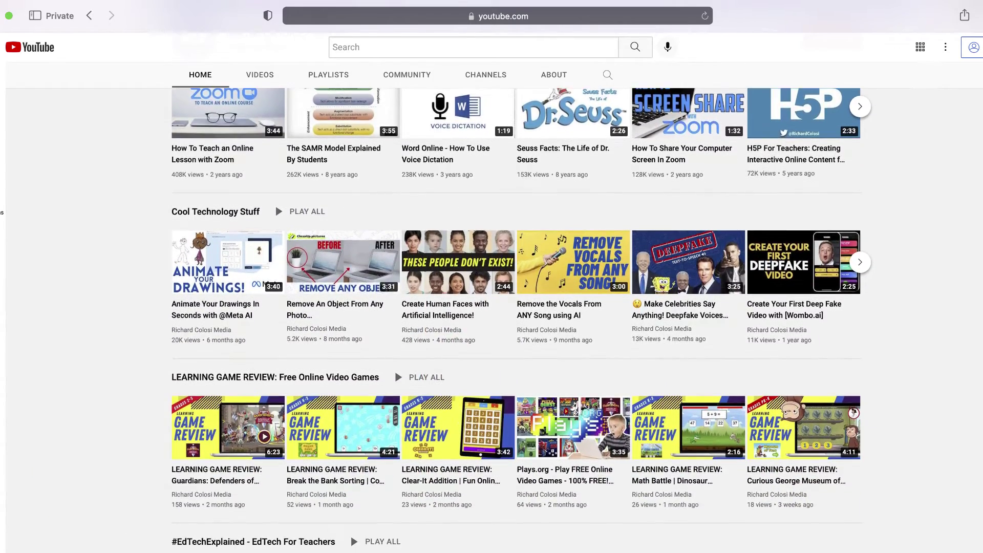
scroll(492, 302, "down", 3)
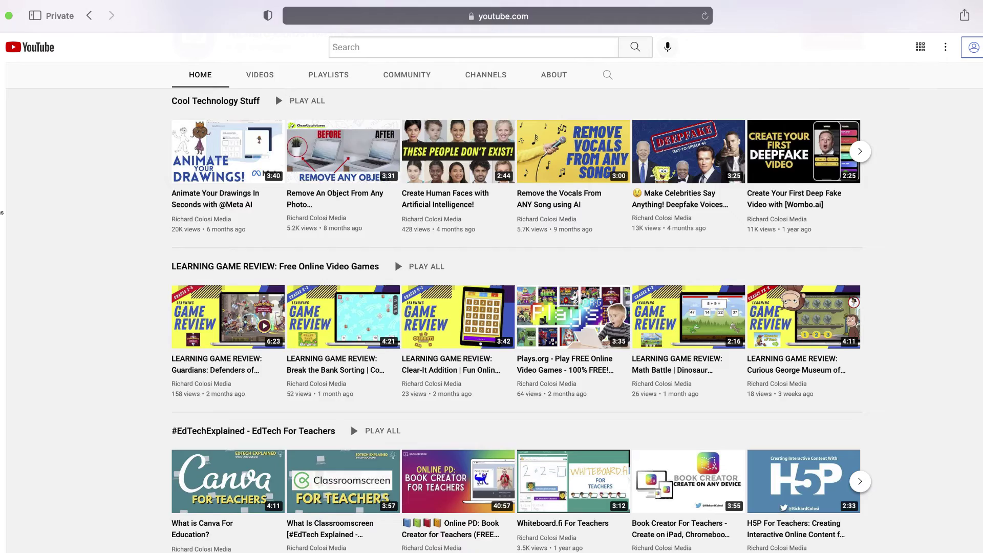
scroll(492, 302, "down", 3)
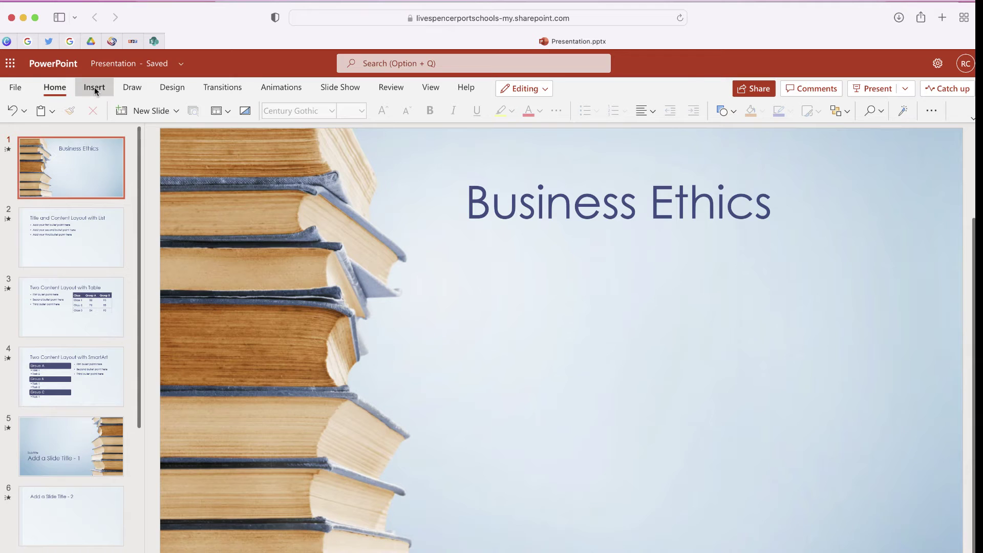
Open the Stock Images library via Insert > Pictures
left_click(94, 87)
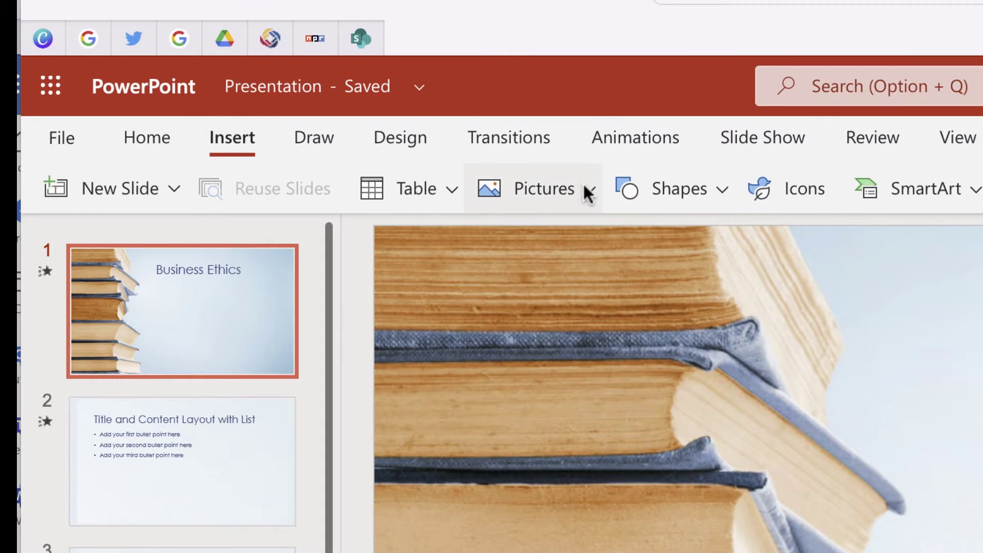
left_click(586, 190)
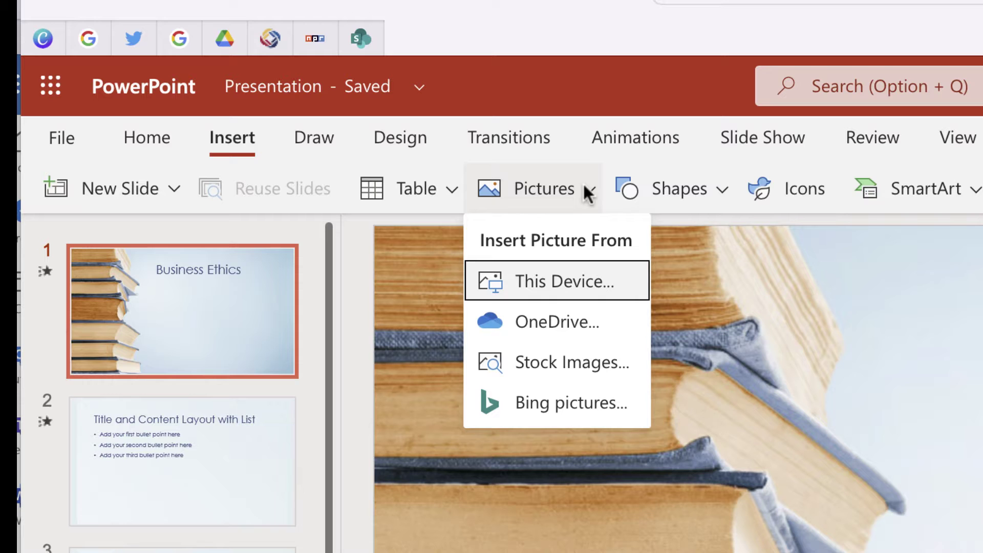
left_click(588, 360)
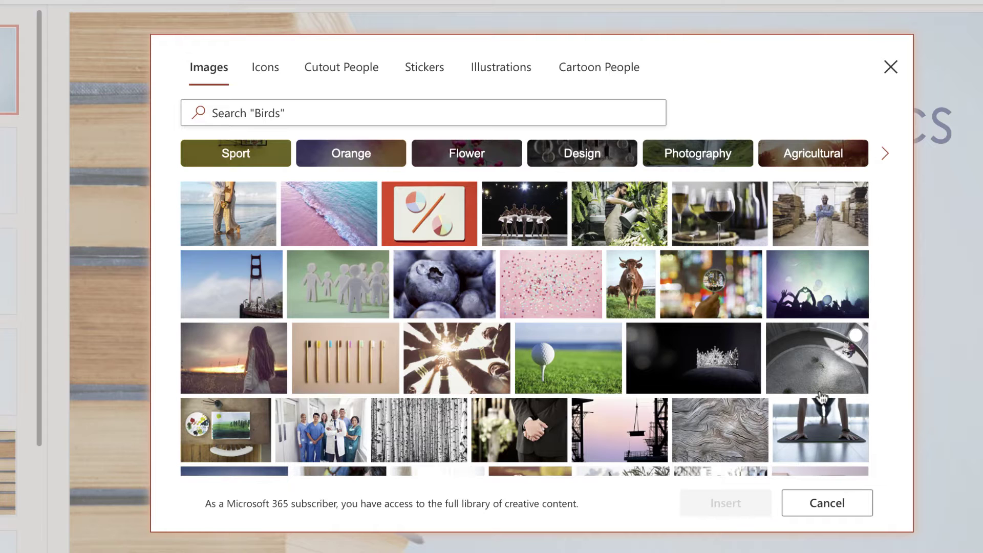
Browse through the Cutout People collection
left_click(332, 66)
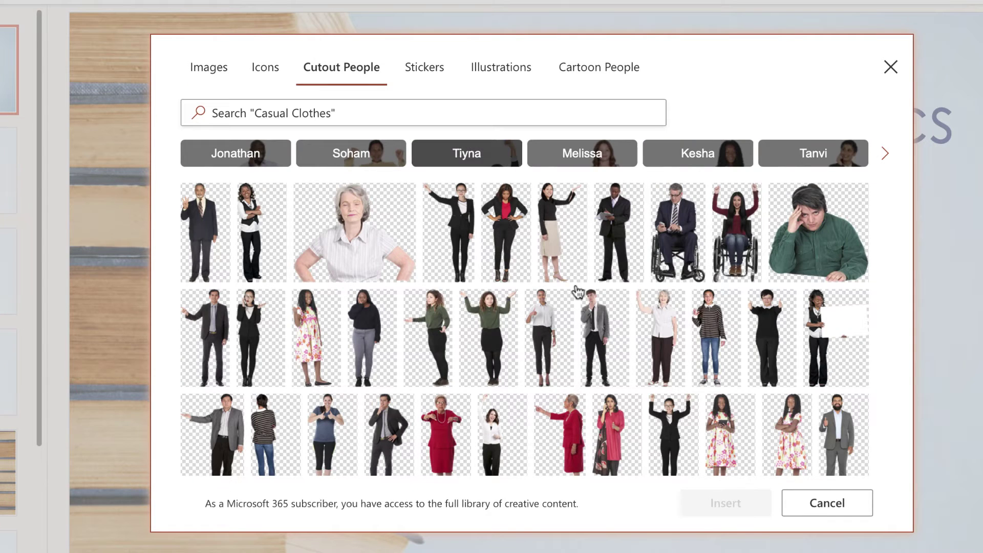
scroll(789, 375, "down", 3)
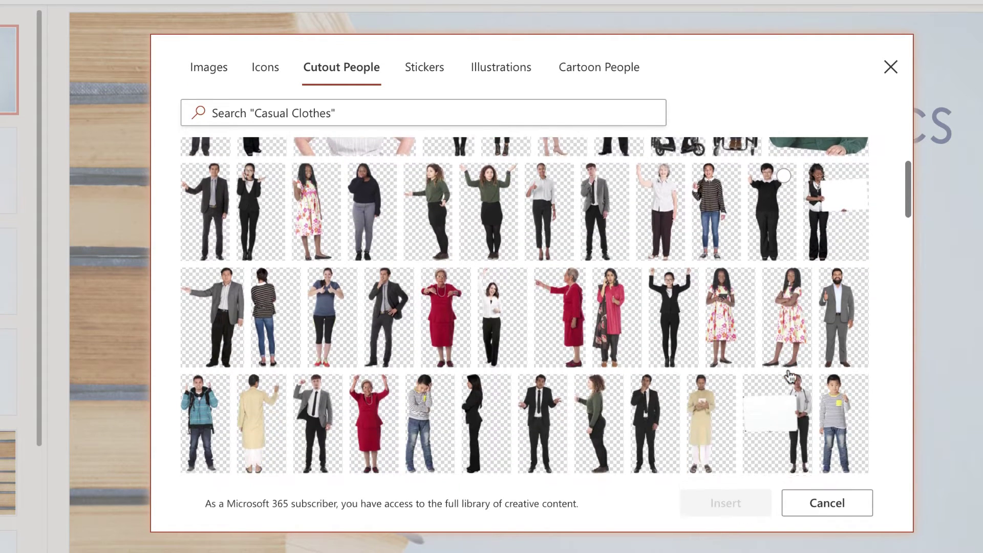
scroll(790, 375, "down", 3)
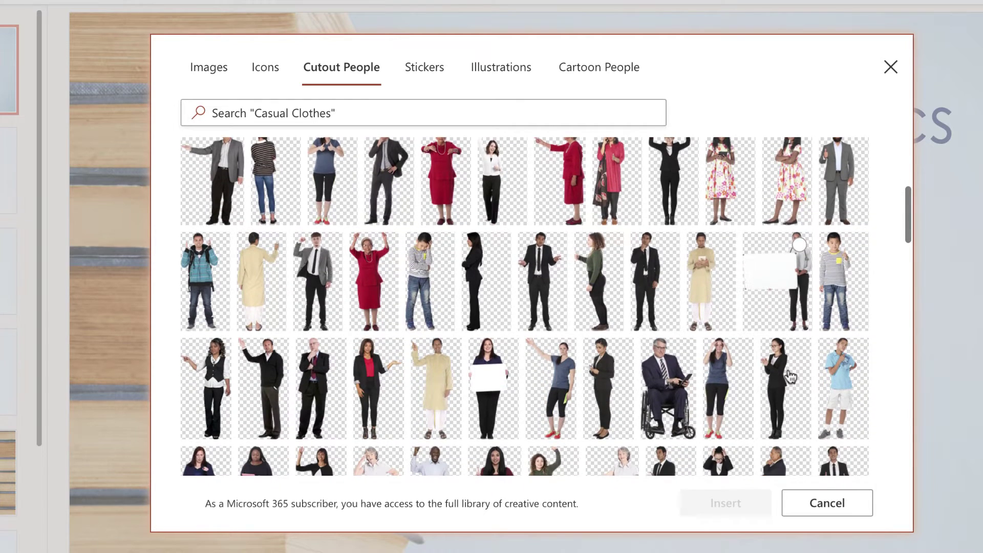
scroll(790, 377, "down", 5)
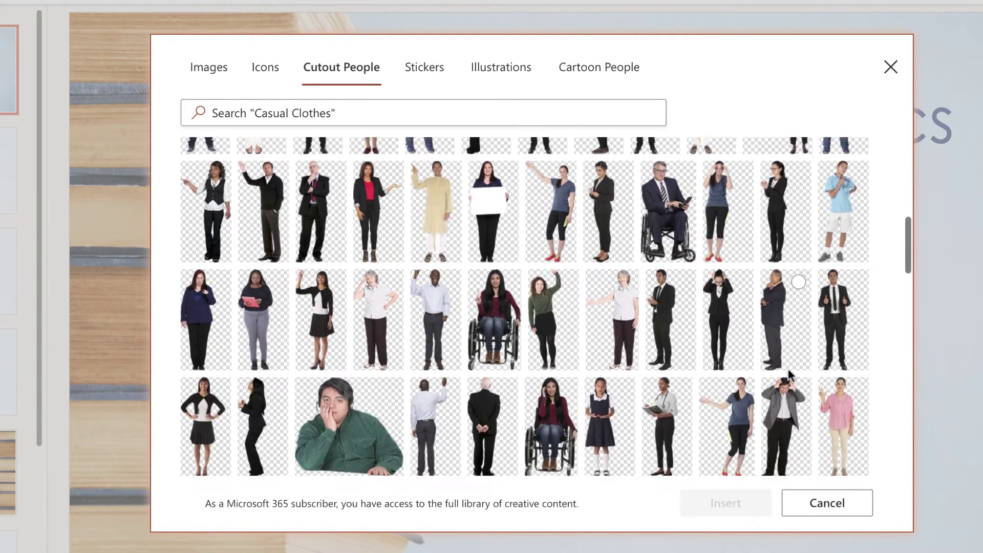
scroll(790, 375, "down", 4)
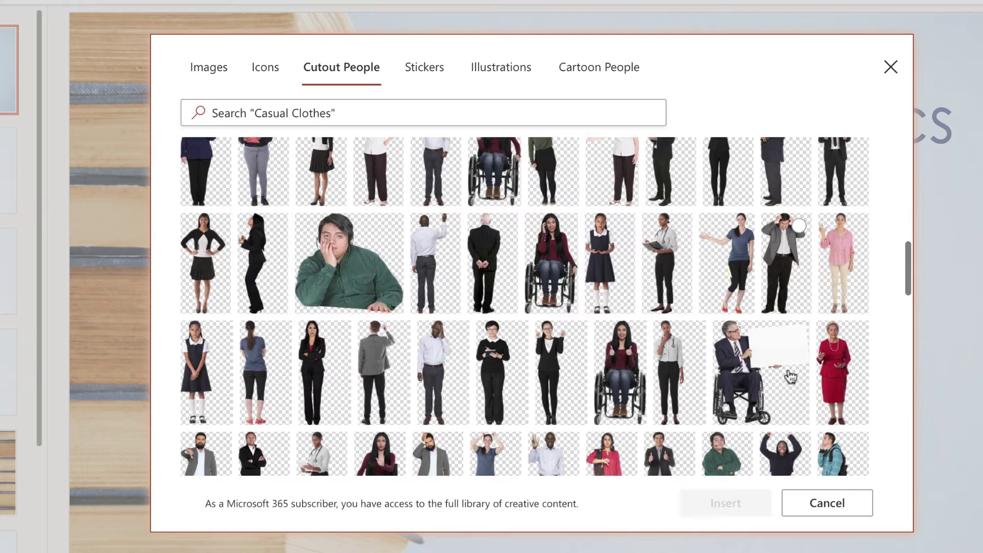
scroll(791, 377, "down", 4)
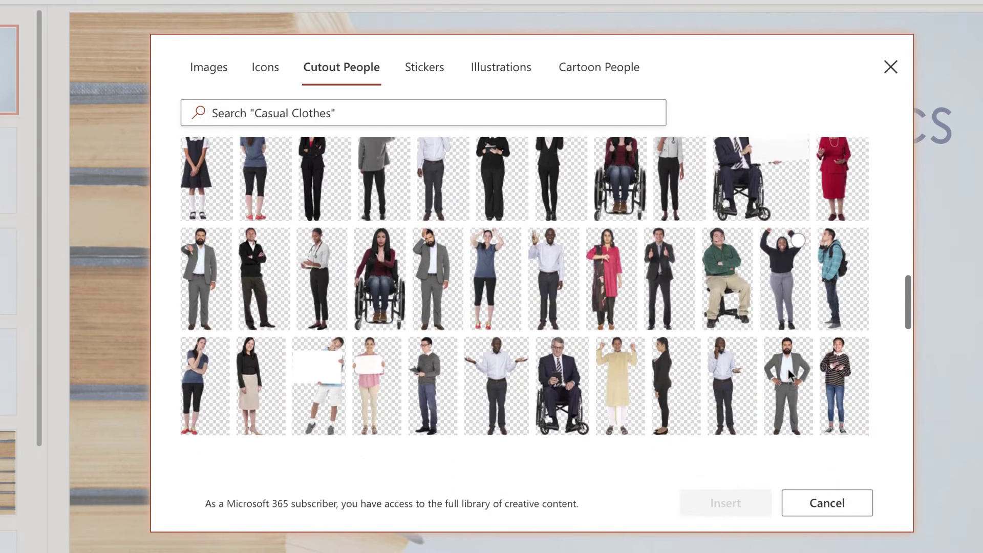
scroll(791, 377, "down", 3)
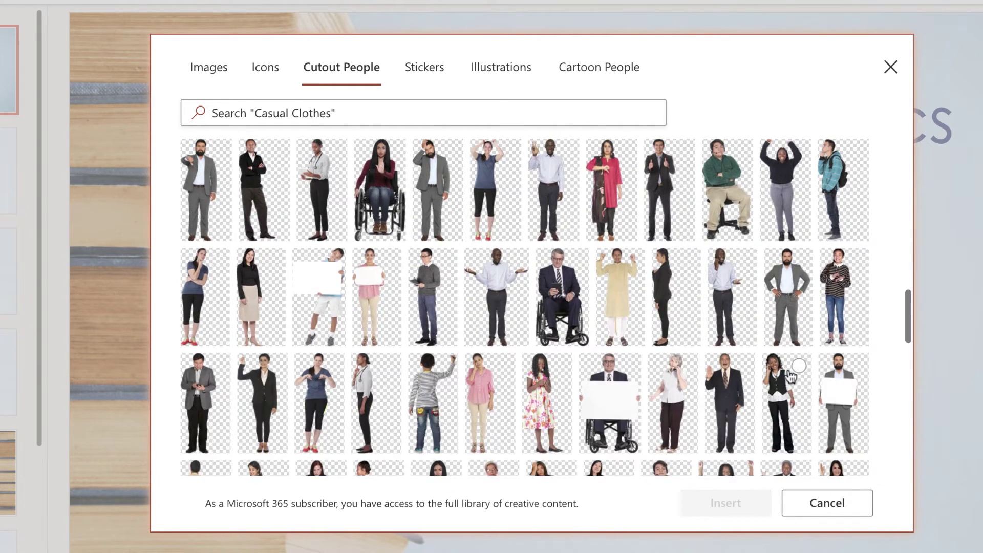
scroll(791, 377, "up", 8)
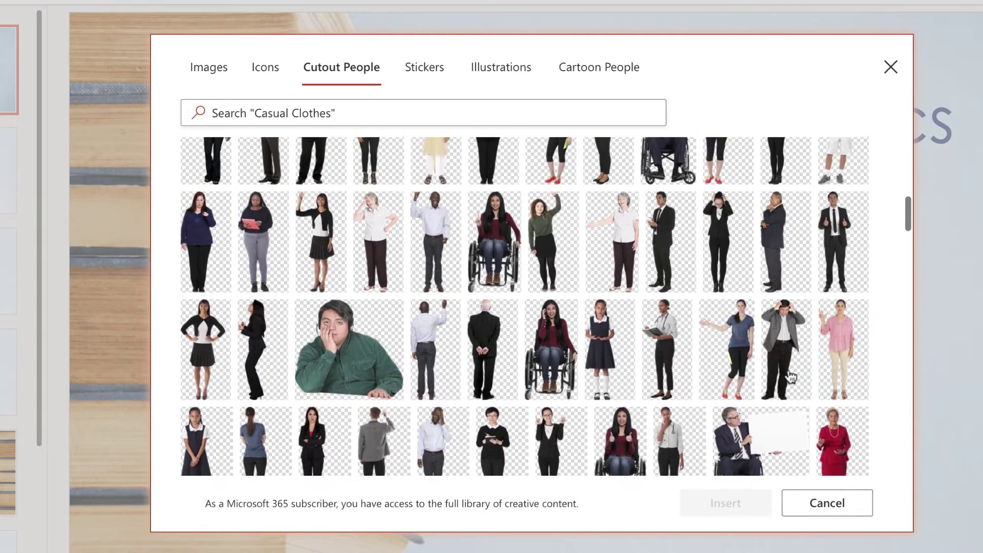
scroll(791, 377, "up", 4)
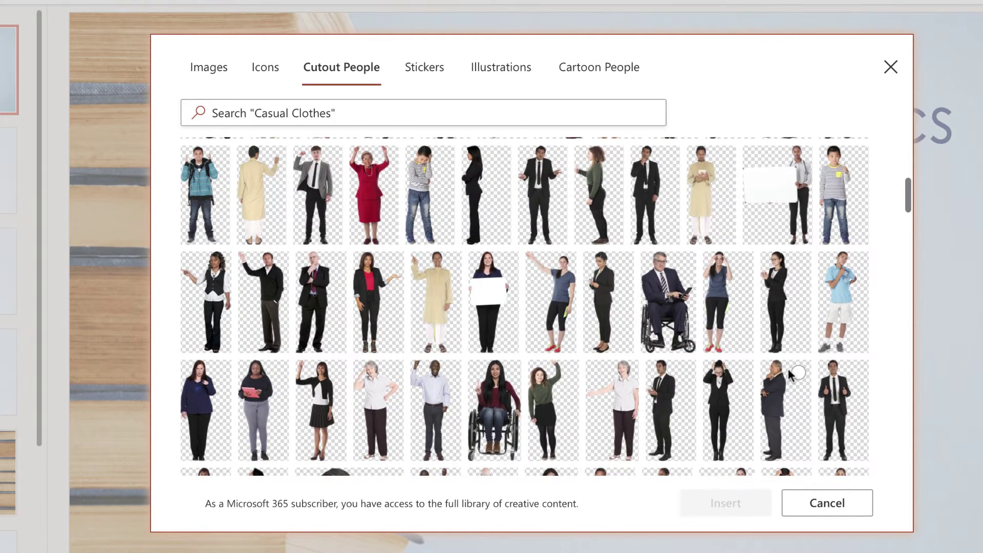
scroll(790, 376, "up", 1)
scroll(790, 377, "down", 3)
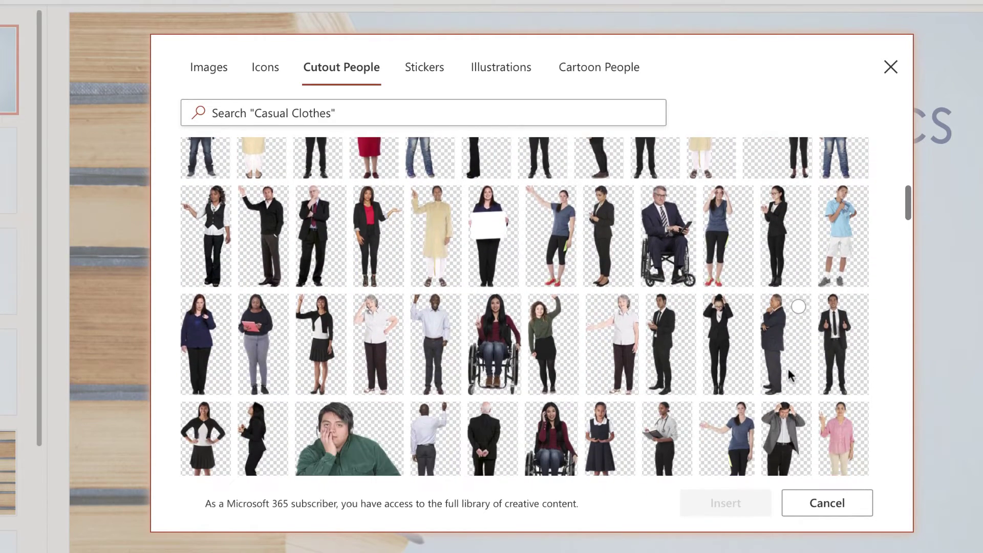
scroll(789, 375, "down", 3)
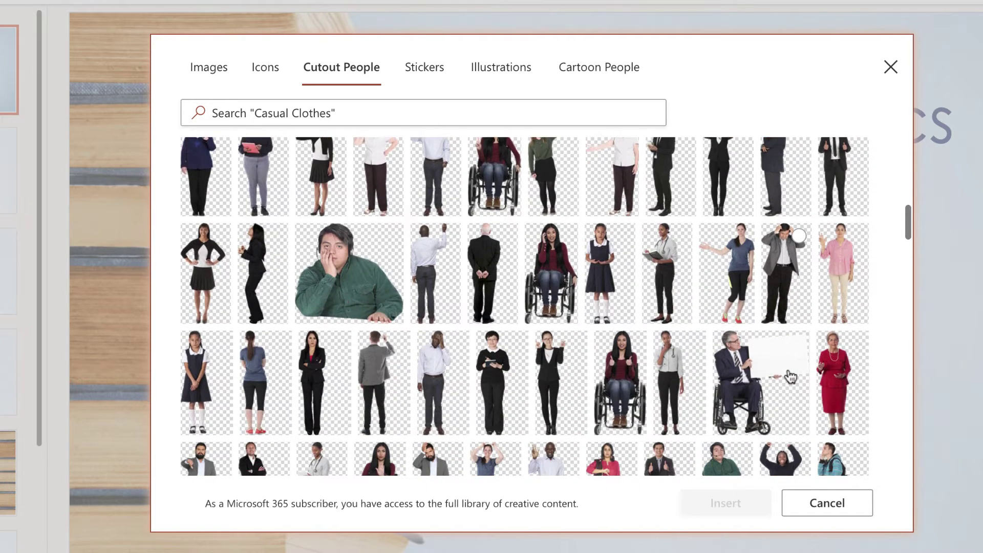
scroll(788, 373, "down", 3)
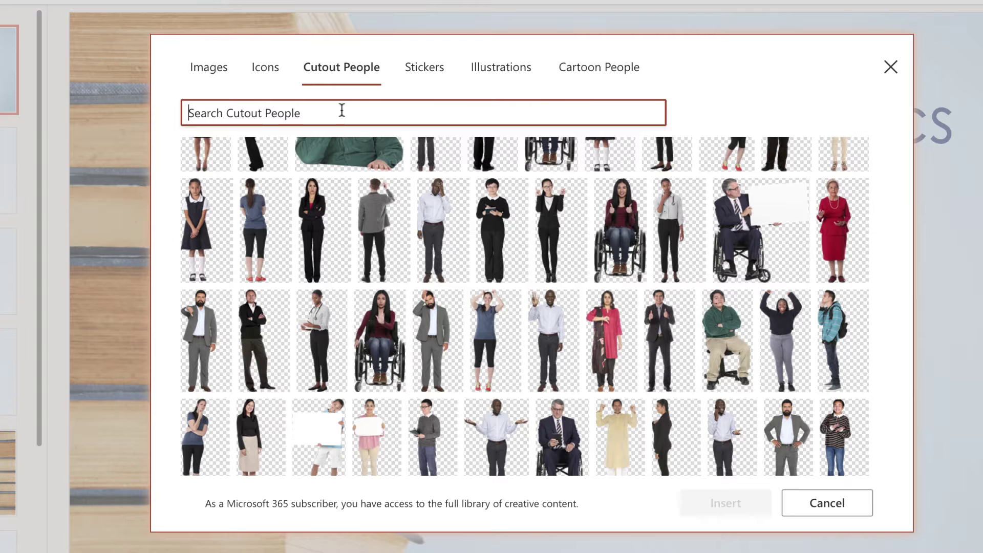
Search the cutouts for 'old woman', then 'happy student', then 'bus'
left_click(342, 110)
type("man")
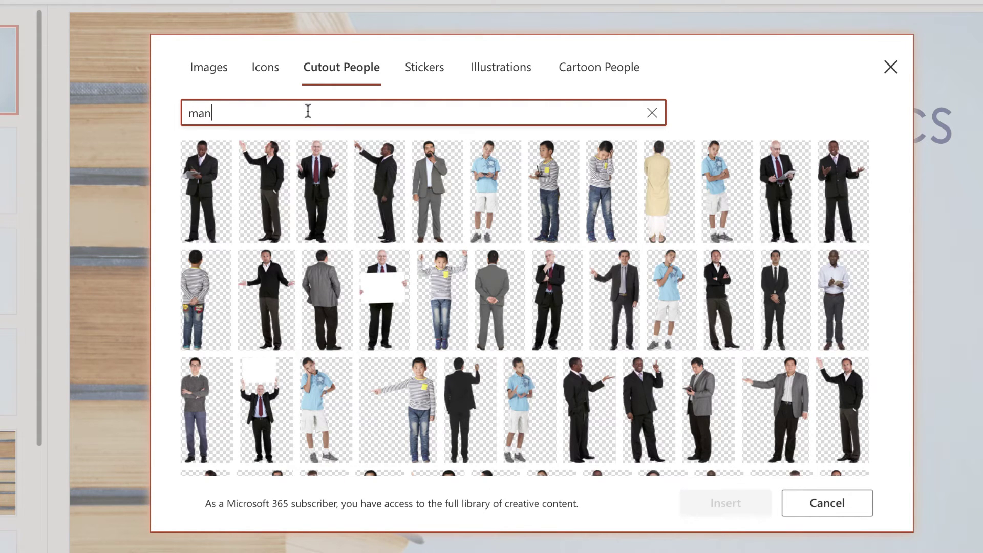
left_click(651, 113)
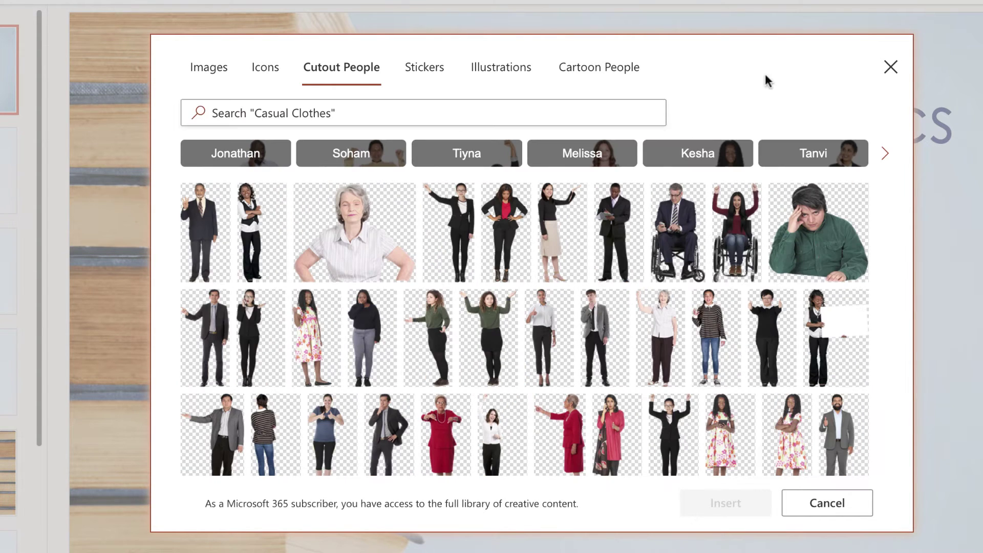
left_click(579, 117)
type("old ")
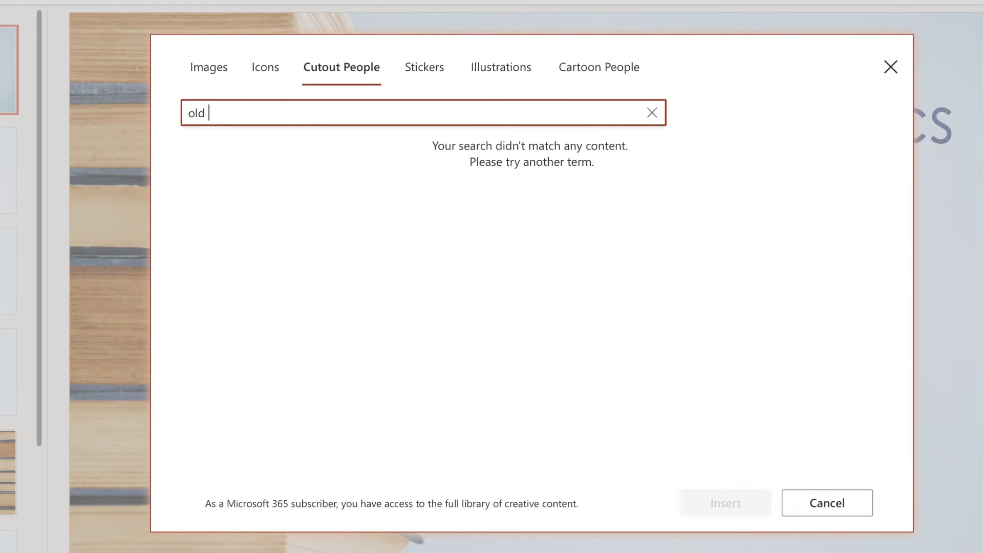
type("woman")
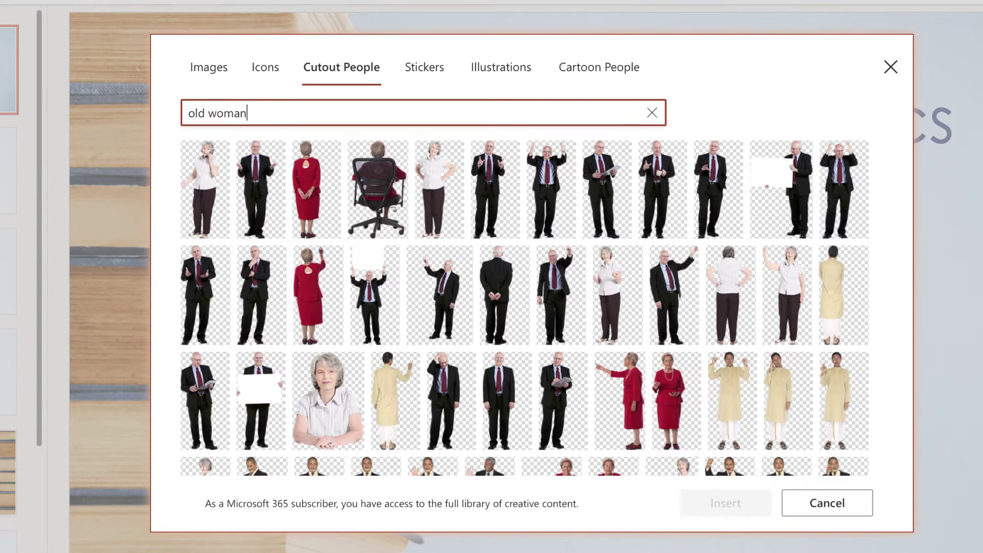
key("ctrl+a")
type("h")
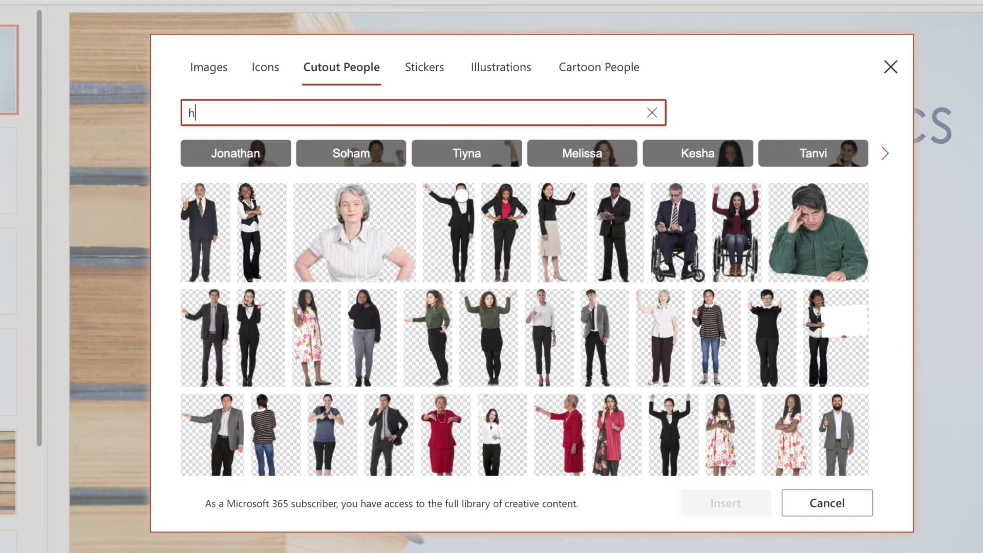
type("appy st")
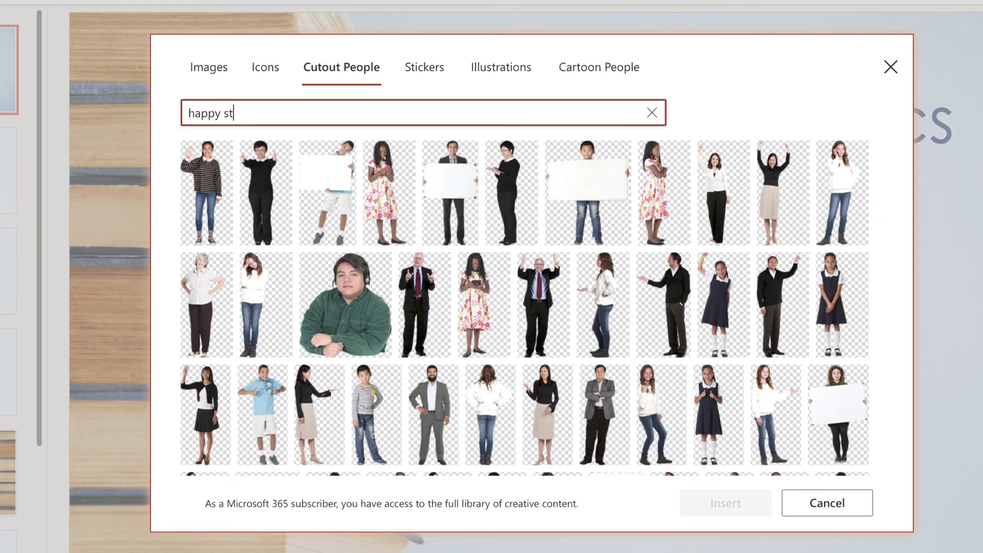
type("udent")
key("ctrl+a")
type("bus")
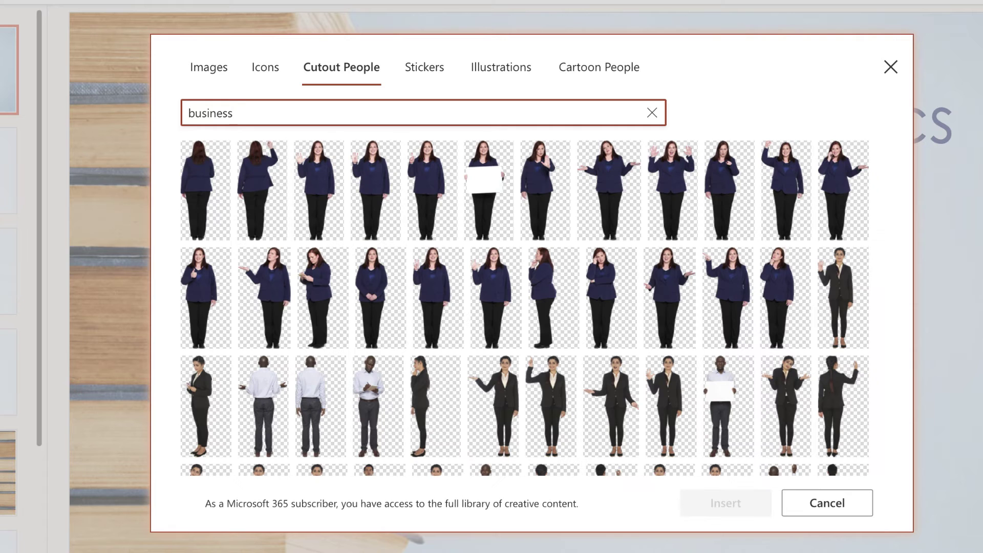
Insert the cutout of the man holding a blank sign
scroll(499, 318, "down", 3)
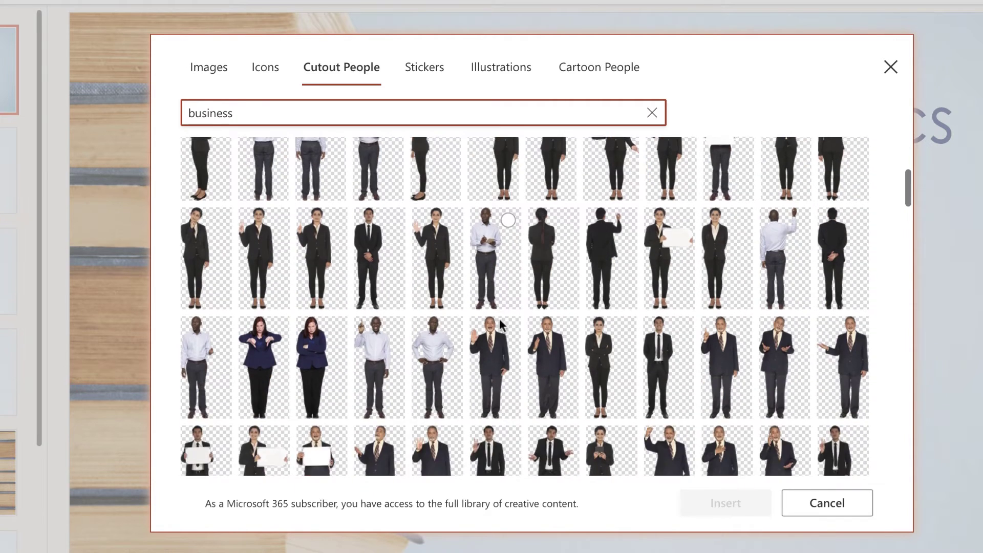
left_click(725, 228)
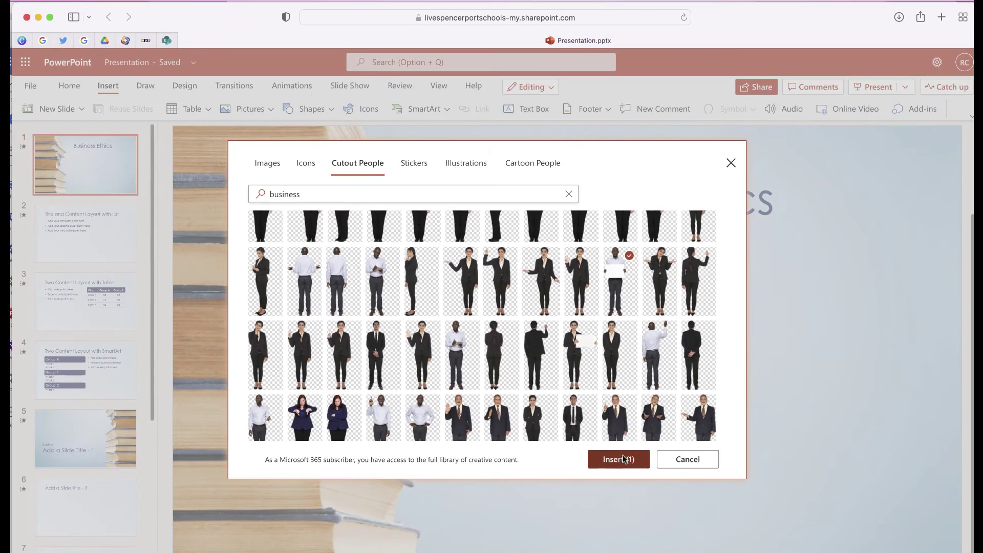
left_click(725, 503)
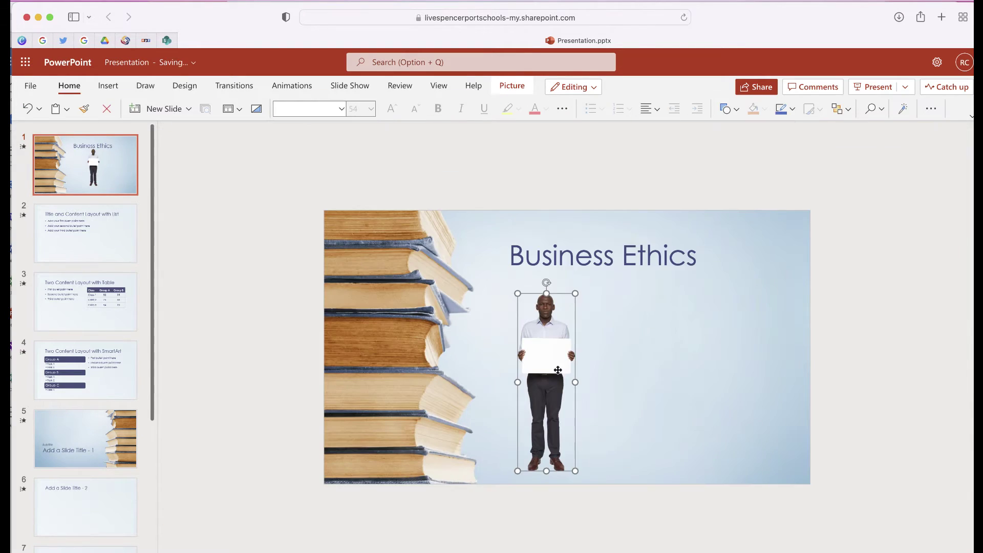
Enlarge the sign-holding man and centre him below the Business Ethics title
left_click_drag(561, 365, 625, 368)
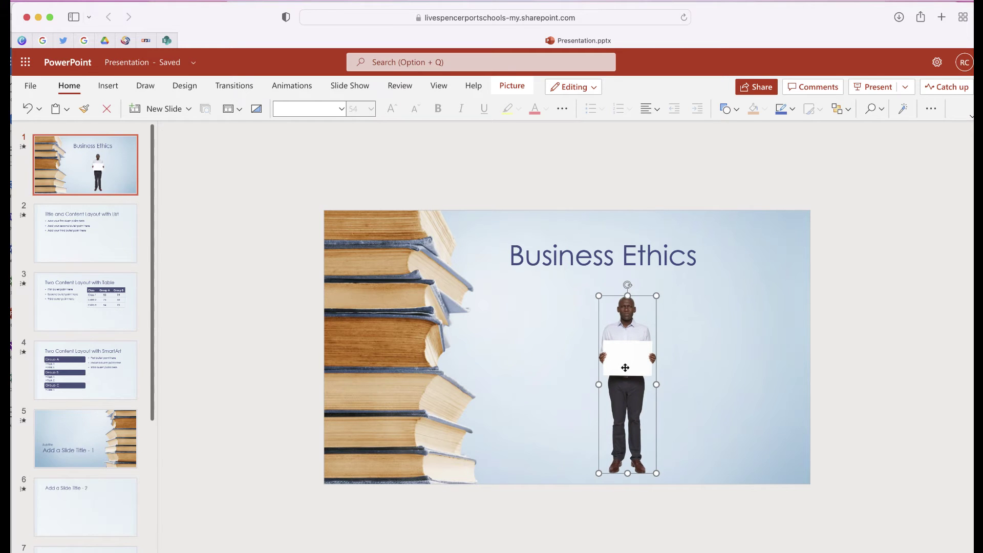
left_click_drag(656, 296, 709, 132)
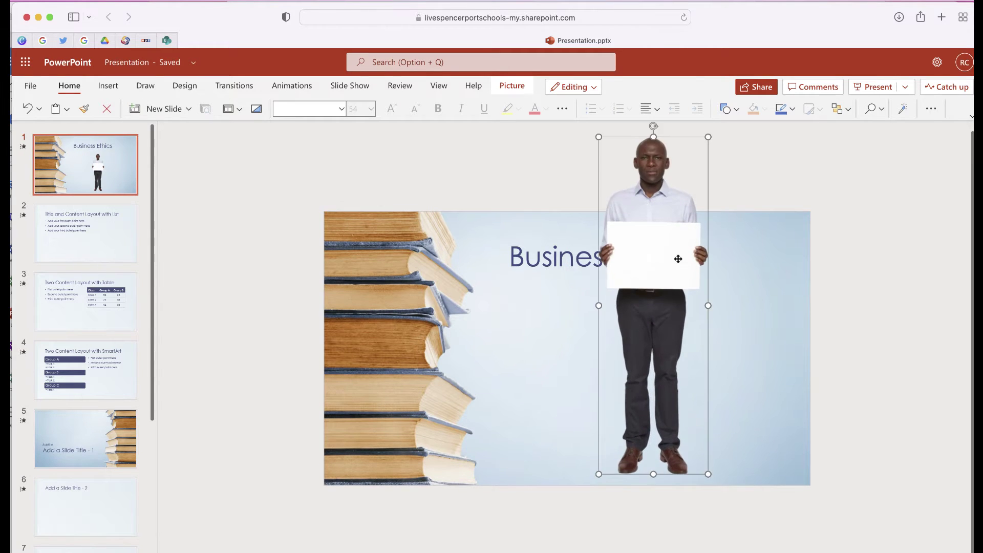
left_click_drag(677, 259, 630, 379)
key("super+z")
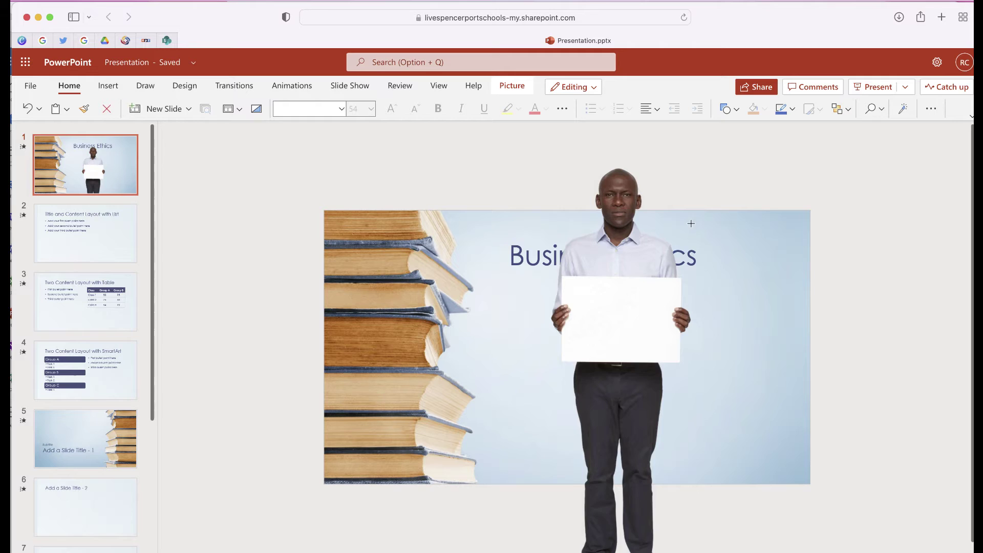
key("super+z")
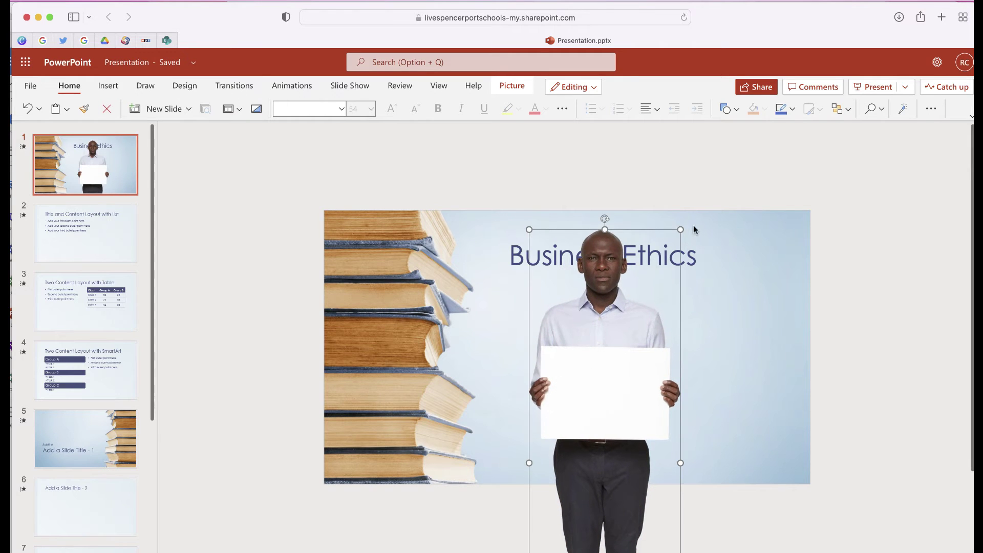
left_click_drag(679, 226, 716, 179)
left_click_drag(631, 249, 630, 334)
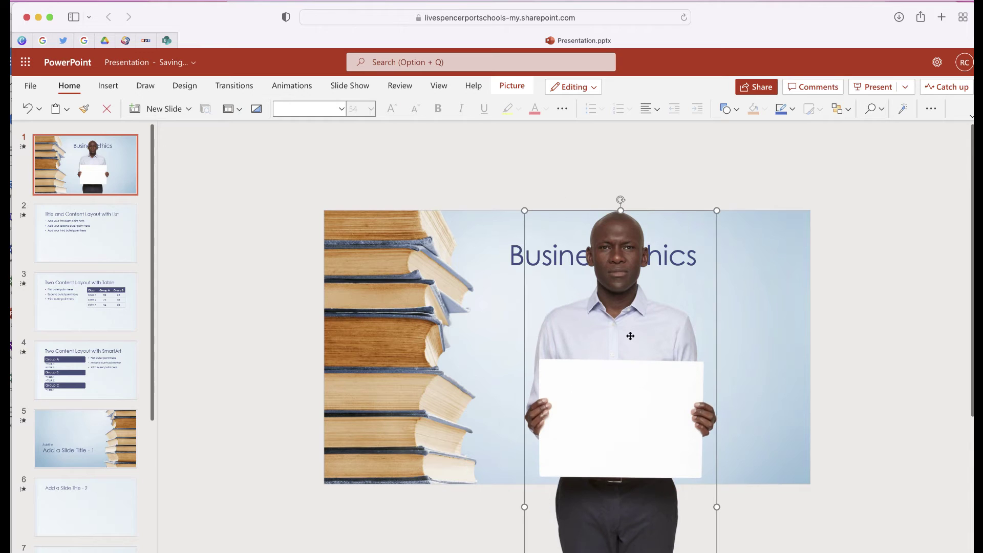
left_click_drag(715, 211, 700, 225)
Move the Business Ethics title onto the man's sign at 40 pt, then go to slide 2
left_click(513, 259)
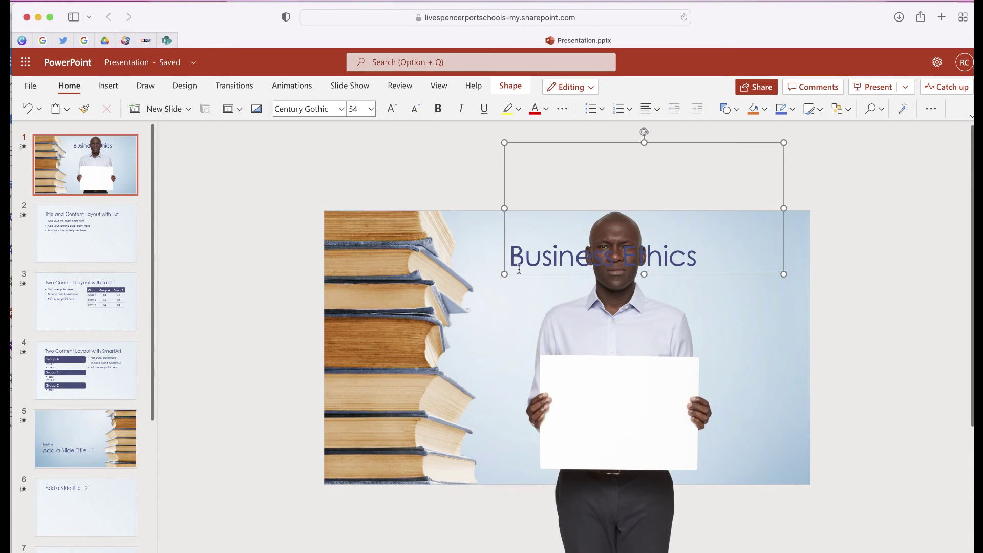
left_click_drag(519, 274, 554, 440)
left_click(371, 108)
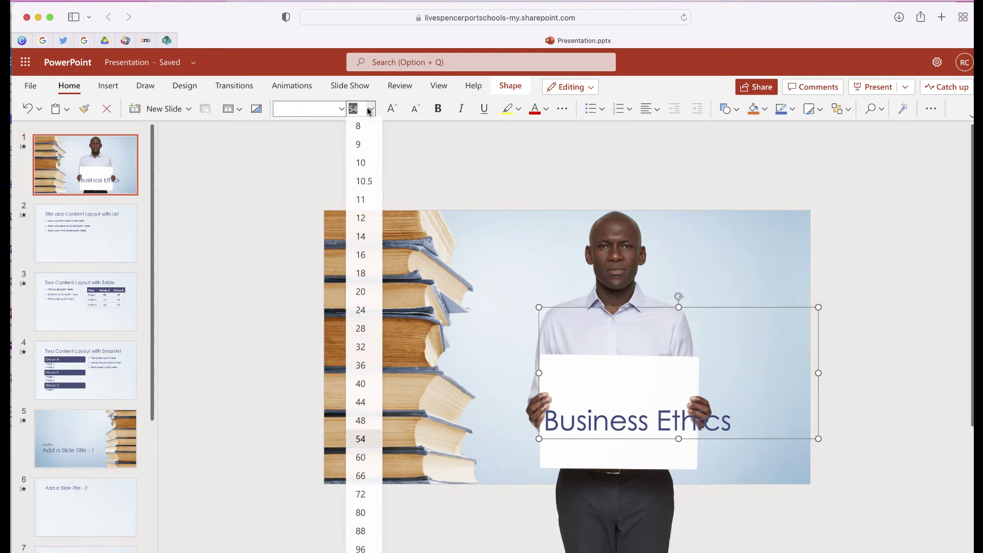
left_click(365, 384)
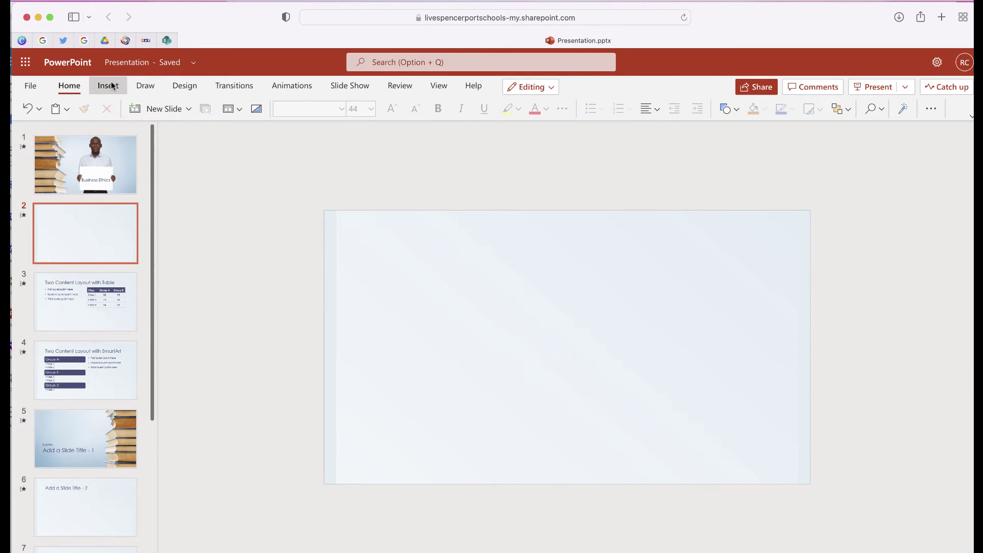
left_click(108, 86)
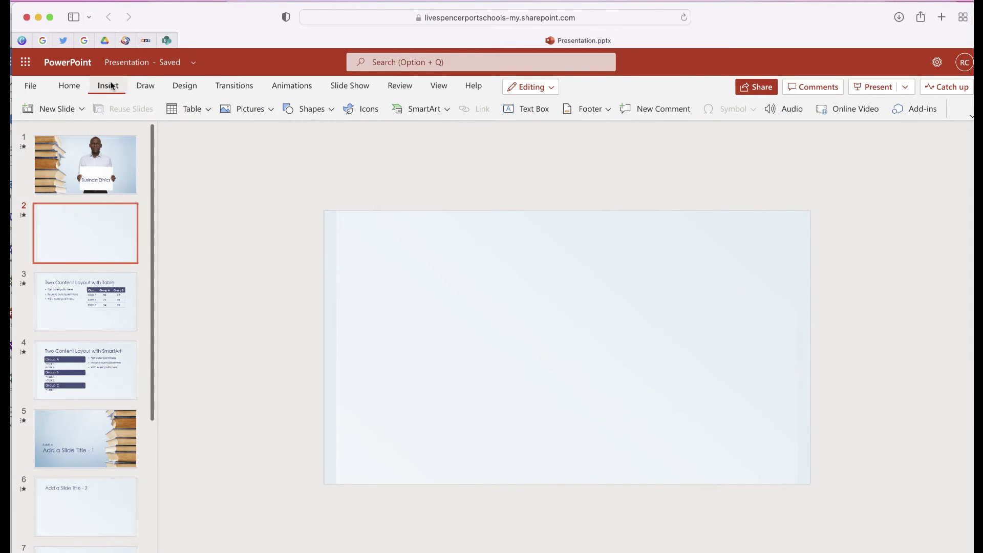
Insert three Kevin wheelchair cutouts from Stock Images' Cutout People onto slide 2
left_click(270, 109)
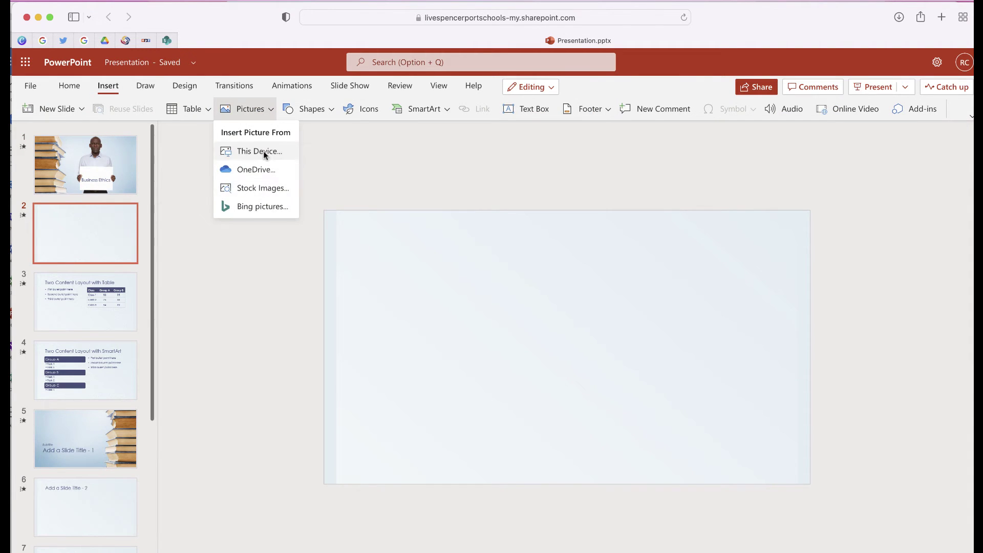
left_click(265, 189)
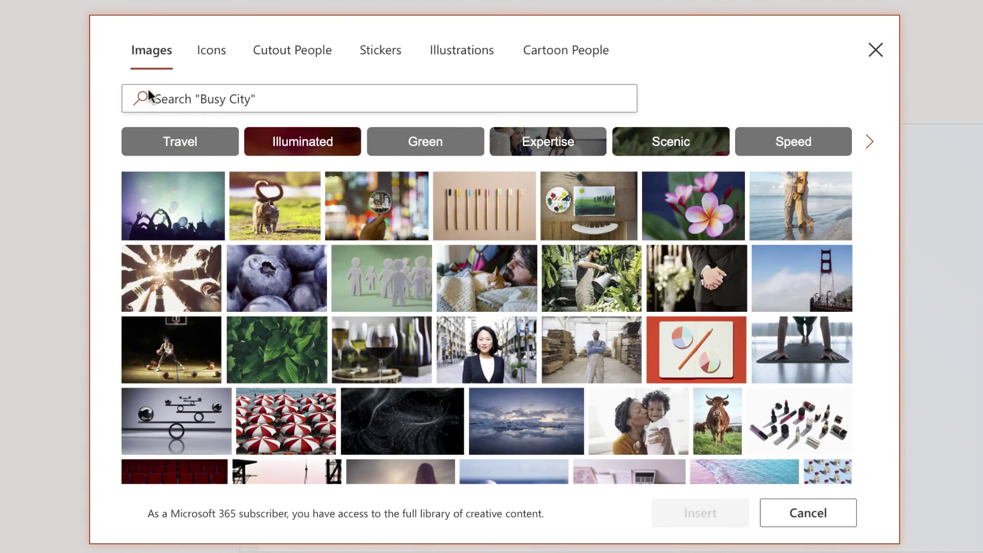
left_click(295, 45)
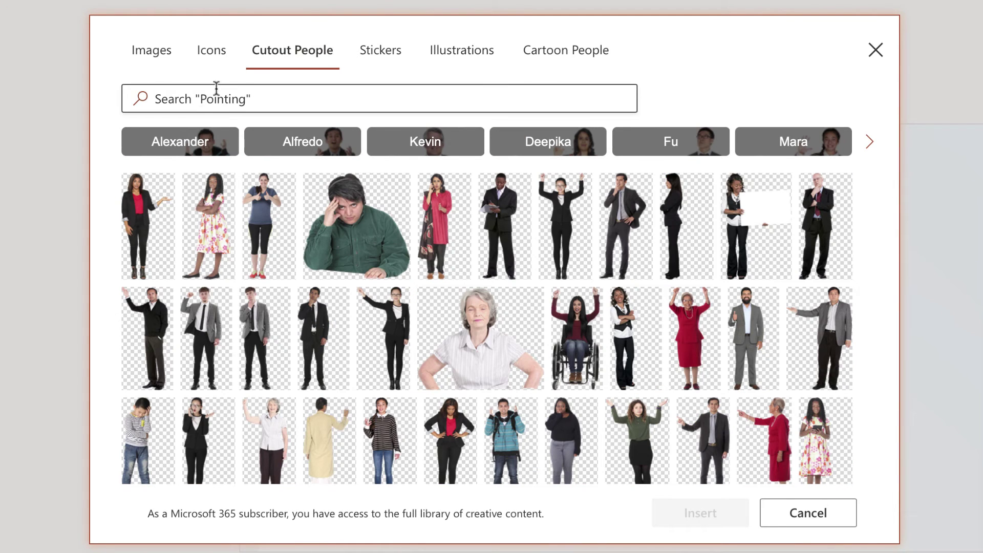
left_click(447, 145)
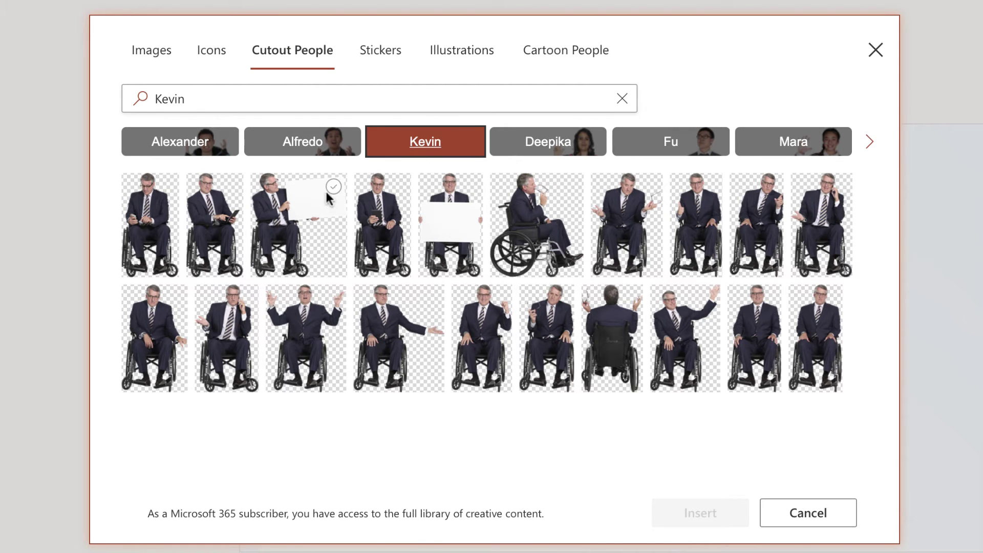
left_click(214, 229)
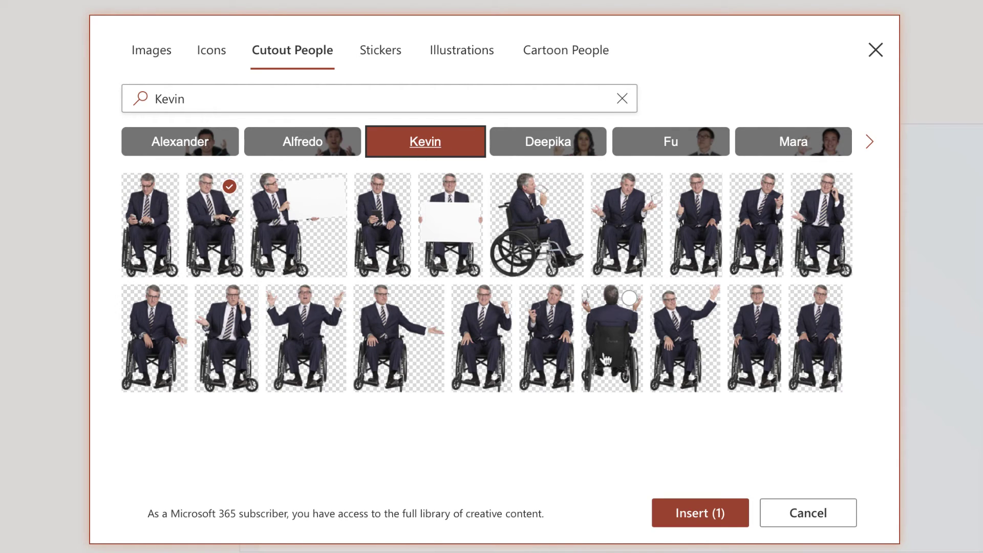
left_click(691, 327)
left_click(773, 339)
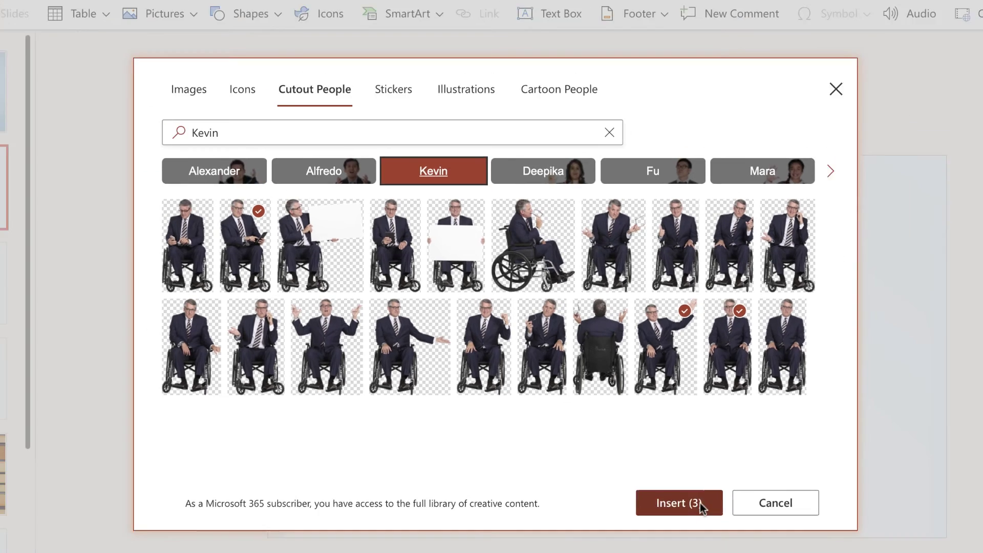
left_click(700, 513)
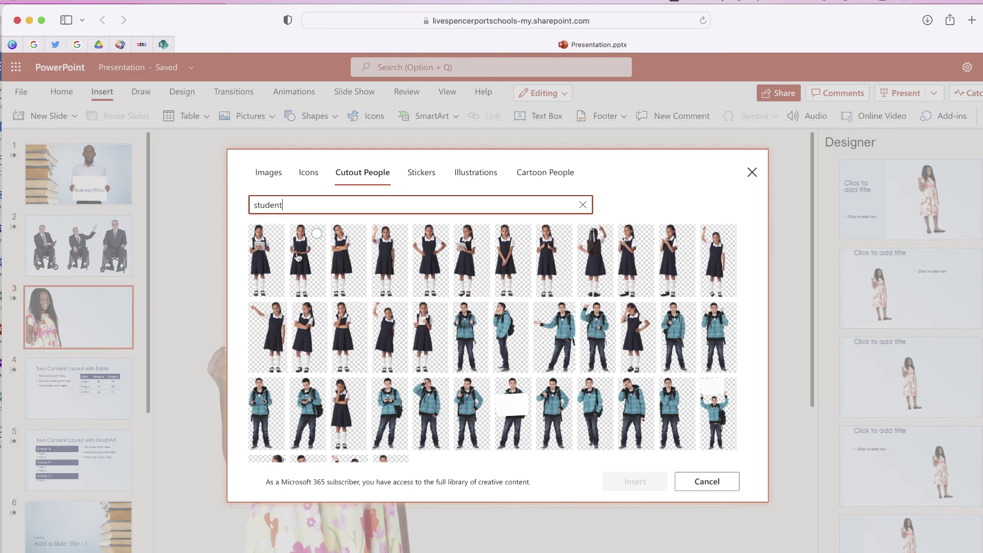
Insert a schoolgirl student cutout on slide 3, enlarging it and moving it right
left_click(307, 259)
left_click(635, 481)
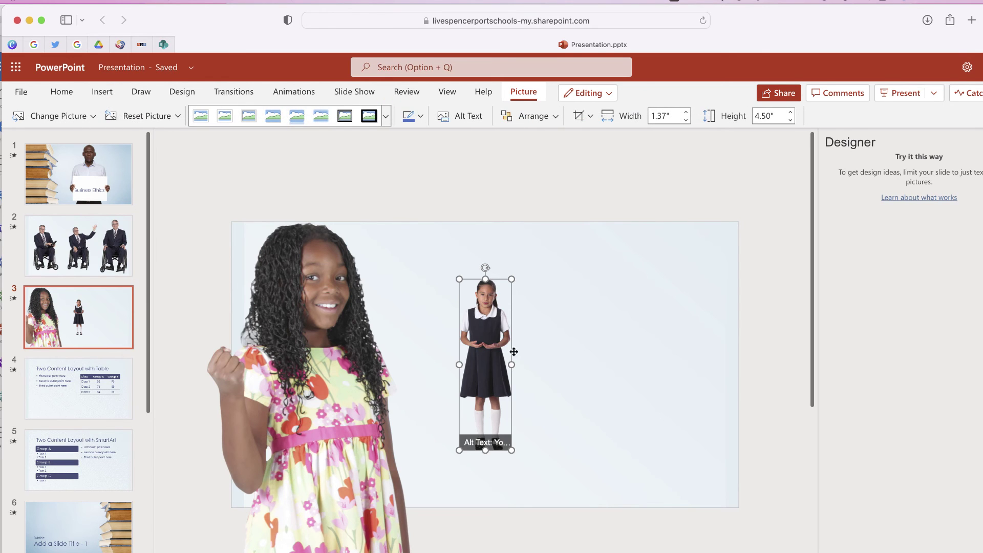
left_click_drag(513, 277, 679, 421)
left_click(578, 204)
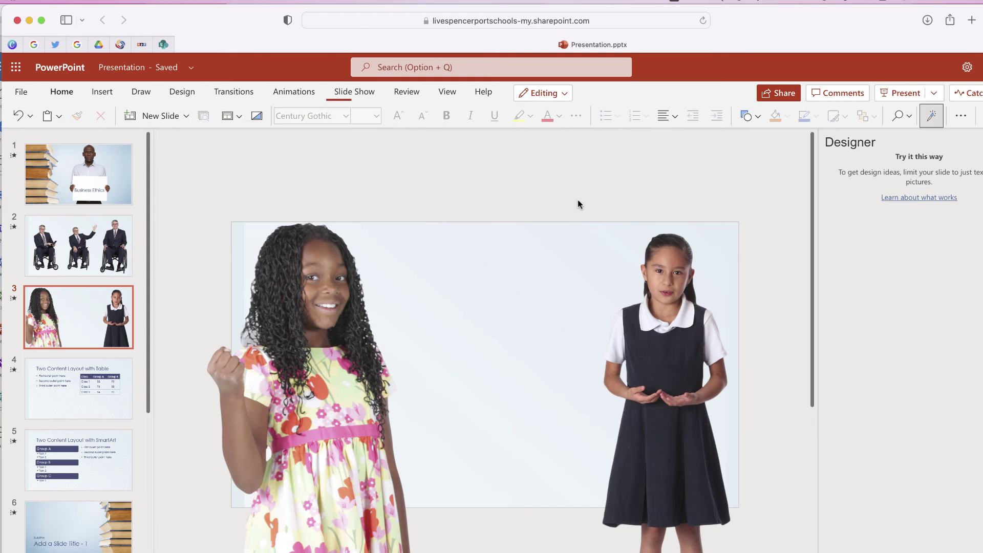